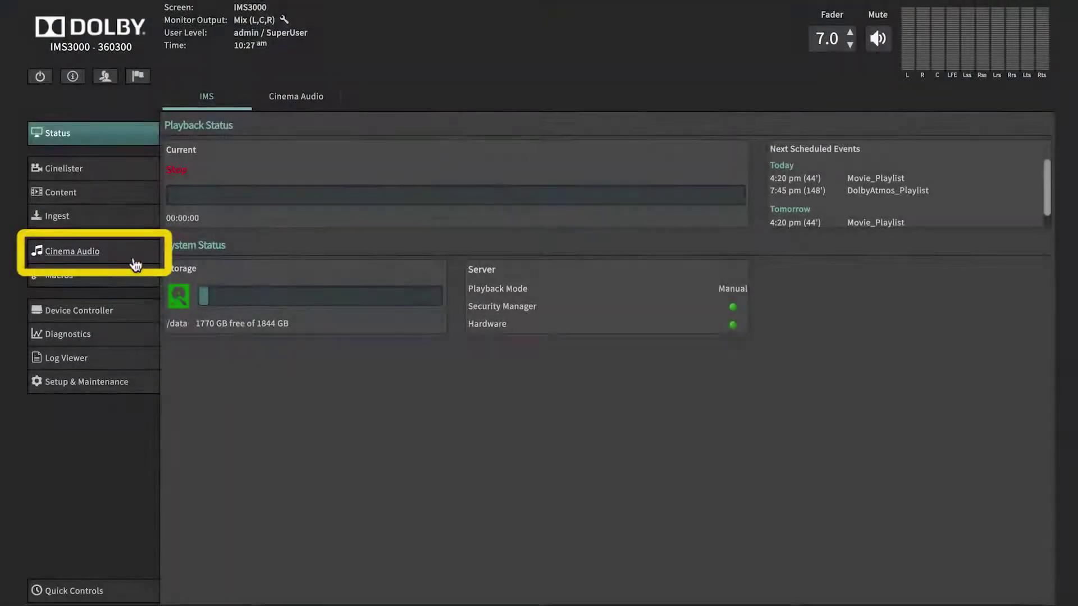
- Open Cinema Audio from the sidebar to show its AES input and output settings
{"action": "left_click", "coordinate": [135, 264]}
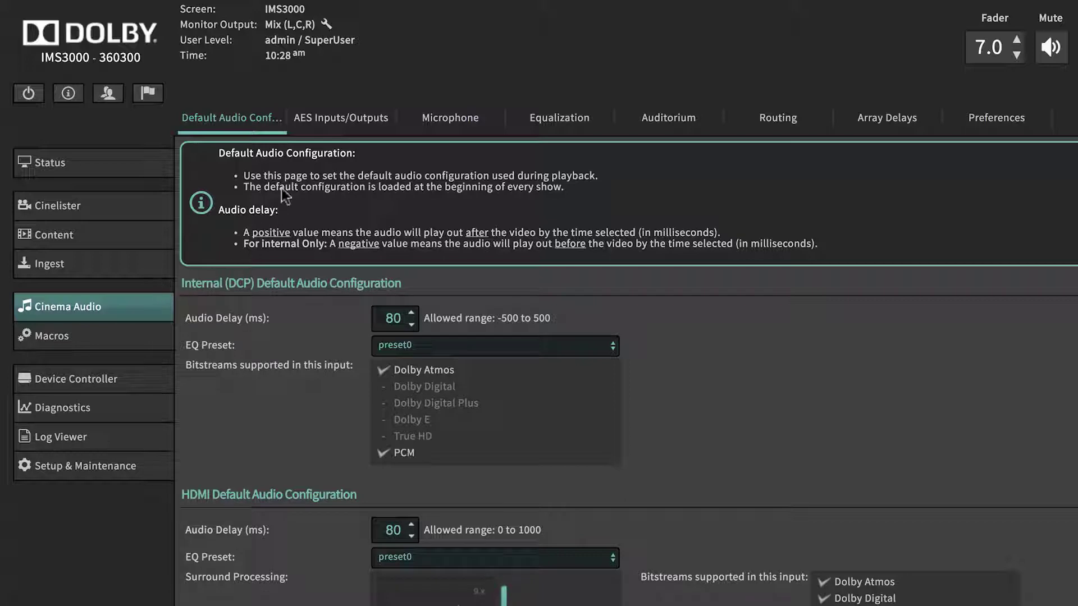
- Review AES Input 1's source options, leave it at Non Sync (1), then show the Microphone settings
{"action": "left_click", "coordinate": [316, 132]}
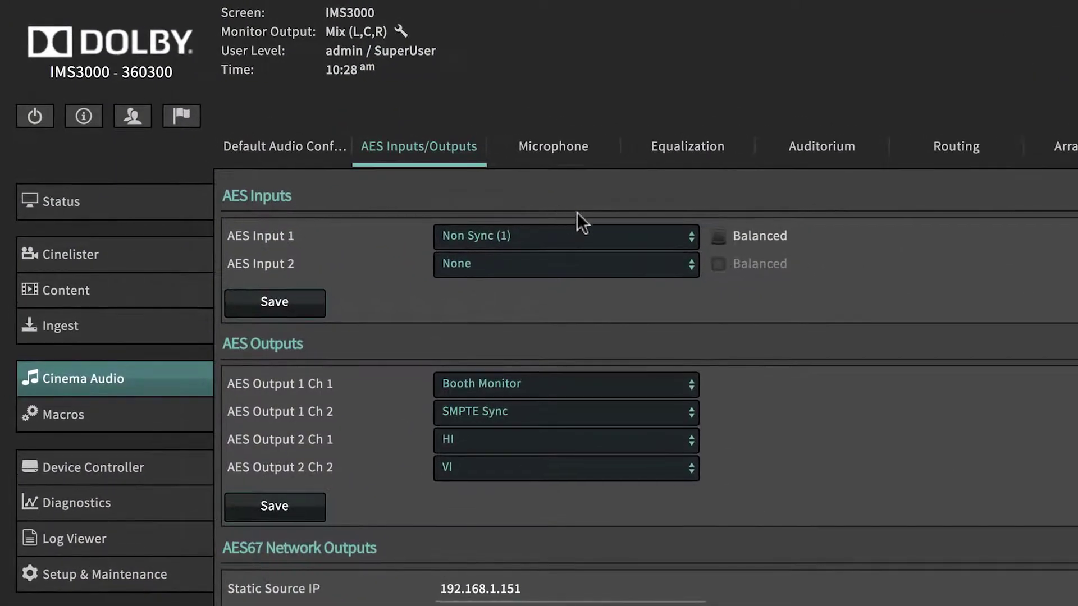
{"action": "left_click", "coordinate": [627, 226]}
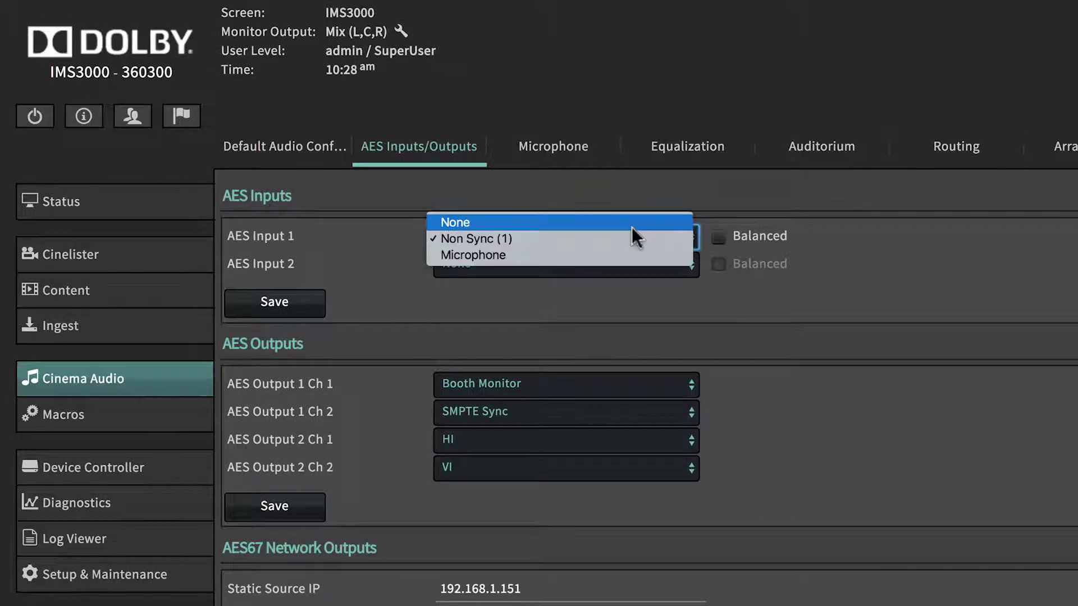
{"action": "left_click", "coordinate": [591, 283]}
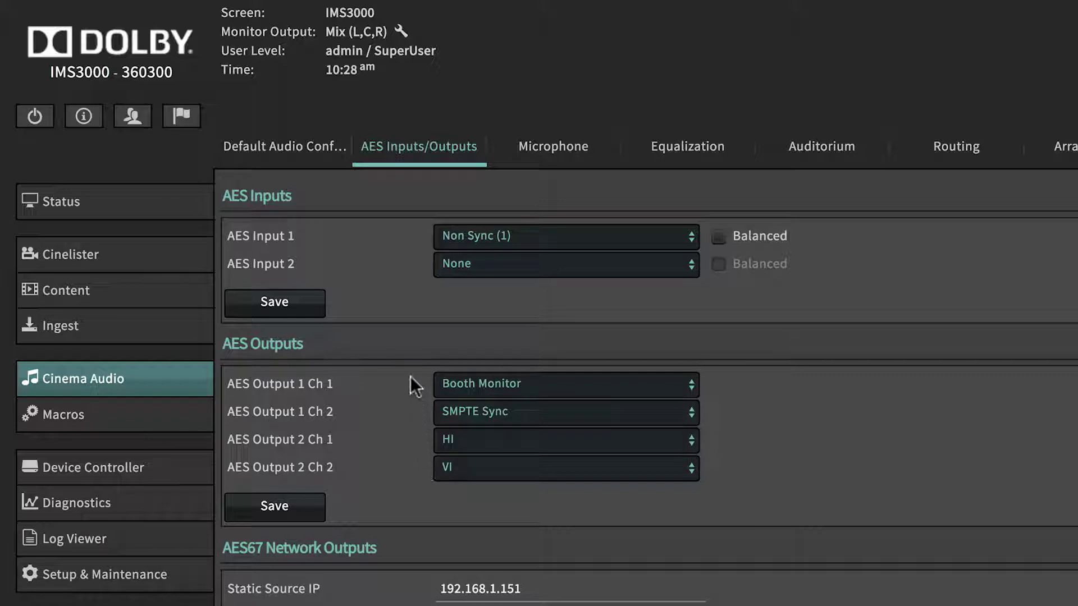
{"action": "left_click", "coordinate": [588, 160]}
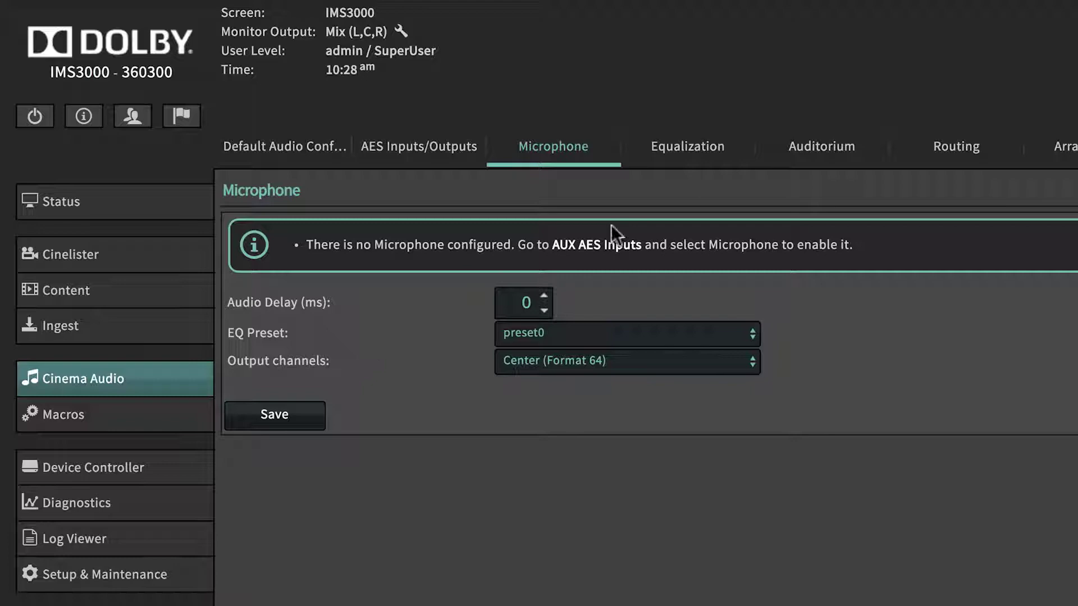
- Load the 'test' EQ preset on the Equalization page
{"action": "left_click", "coordinate": [718, 150]}
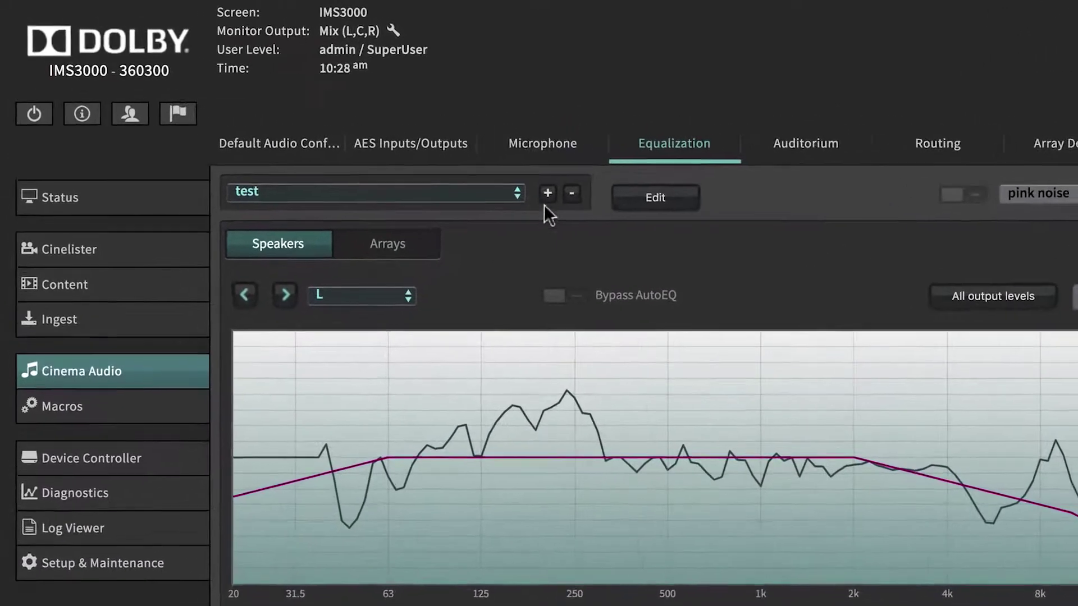
{"action": "left_click", "coordinate": [445, 170]}
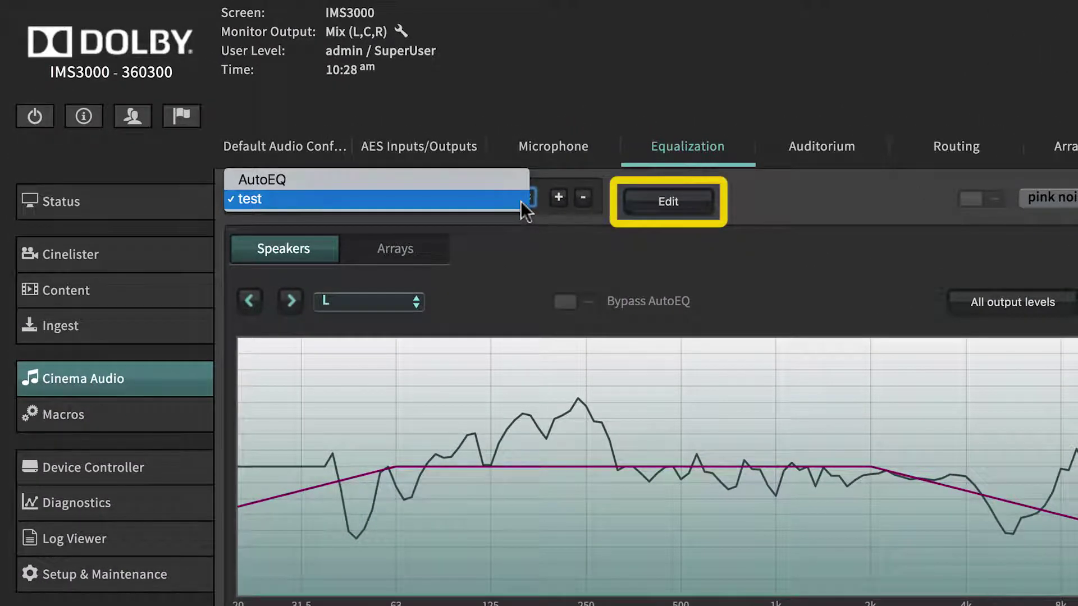
{"action": "left_click", "coordinate": [520, 201]}
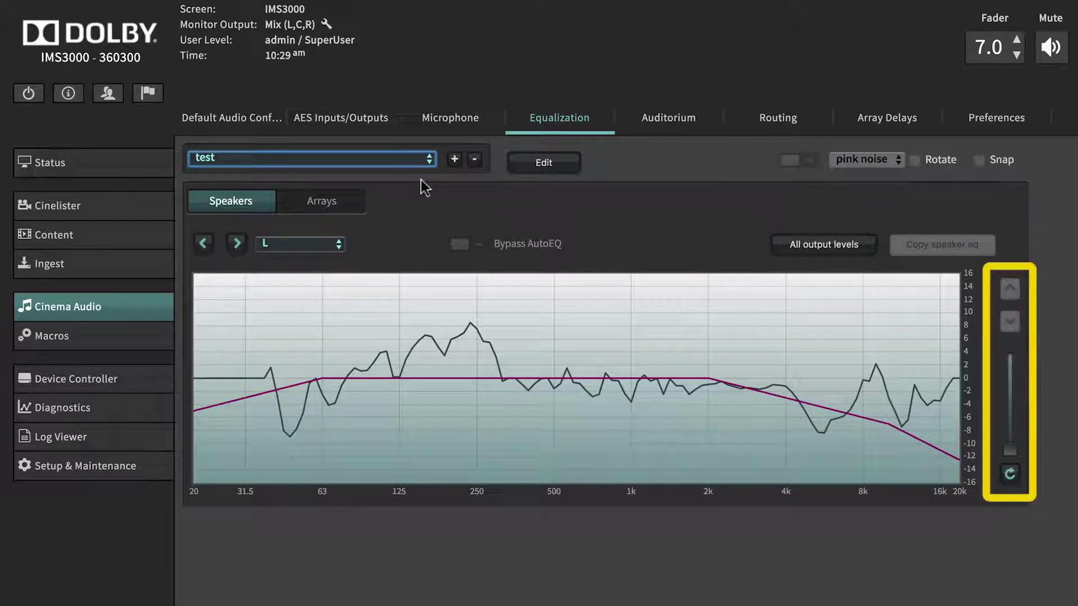
- Narrow the EQ graph's level range from ±16 to ±14 dB
{"action": "left_click", "coordinate": [1012, 448]}
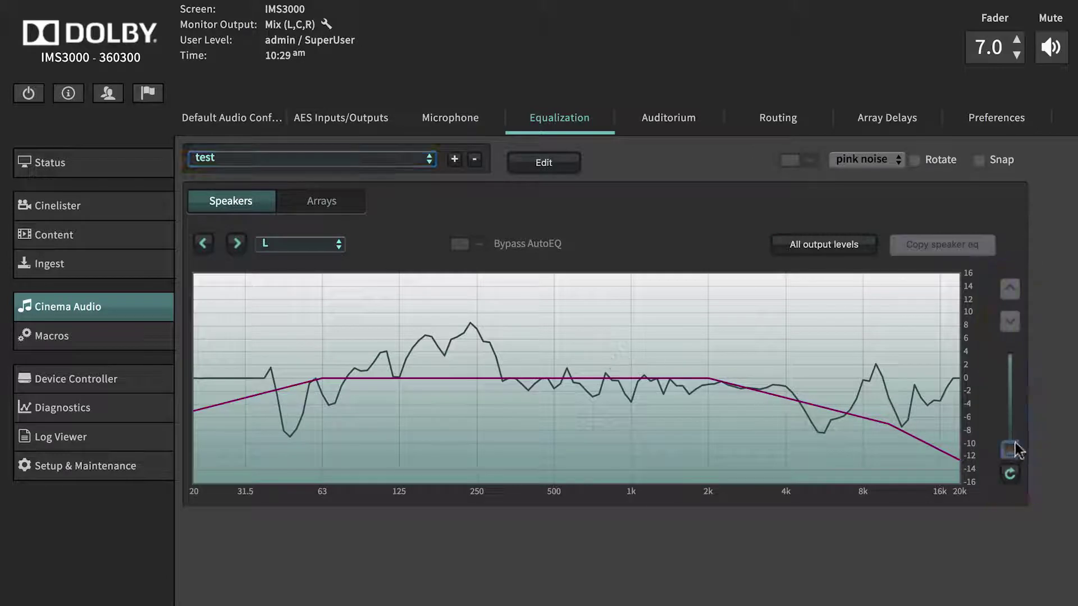
{"action": "left_click", "coordinate": [1012, 448]}
{"action": "mouse_move", "coordinate": [1015, 449]}
{"action": "left_mouse_down"}
{"action": "mouse_move", "coordinate": [1017, 430]}
{"action": "mouse_move", "coordinate": [1017, 443]}
{"action": "left_mouse_up"}
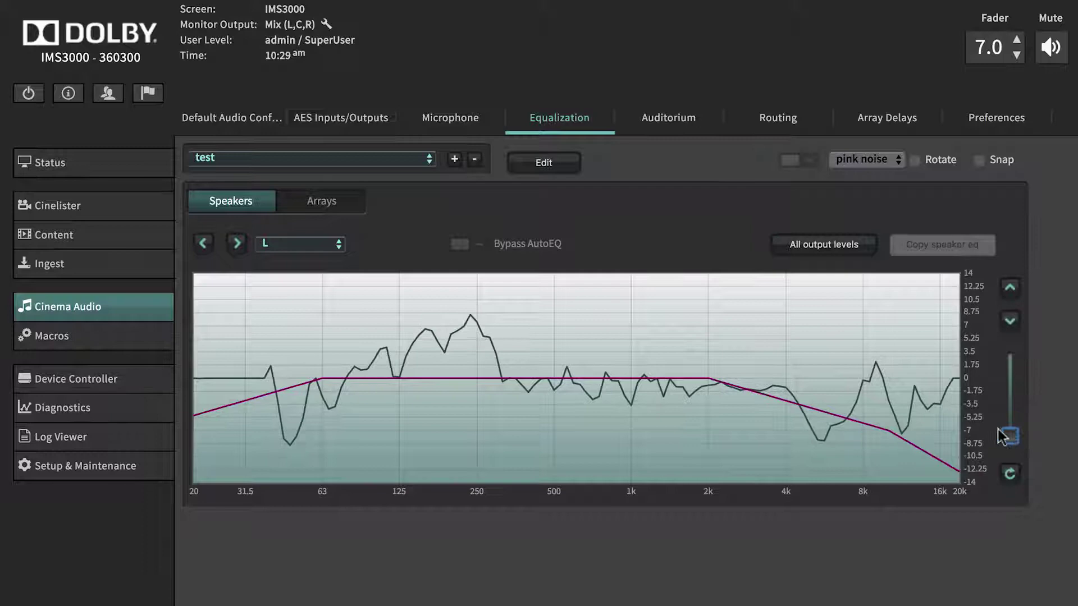
- View the Auditorium speaker layout, then the Routing grid of speaker output channels
{"action": "left_click", "coordinate": [707, 134]}
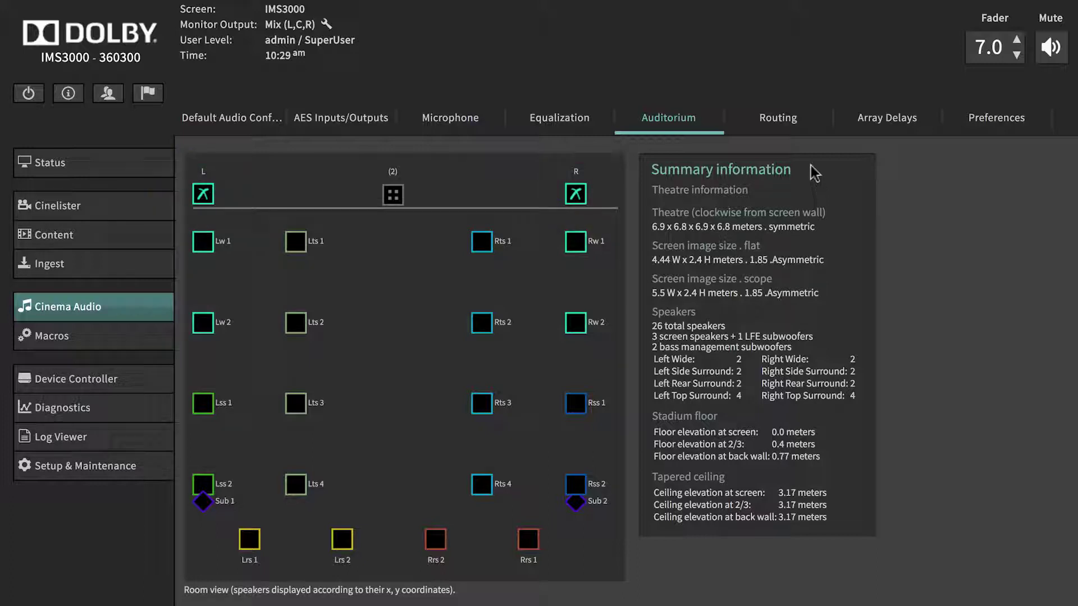
{"action": "left_click", "coordinate": [782, 130]}
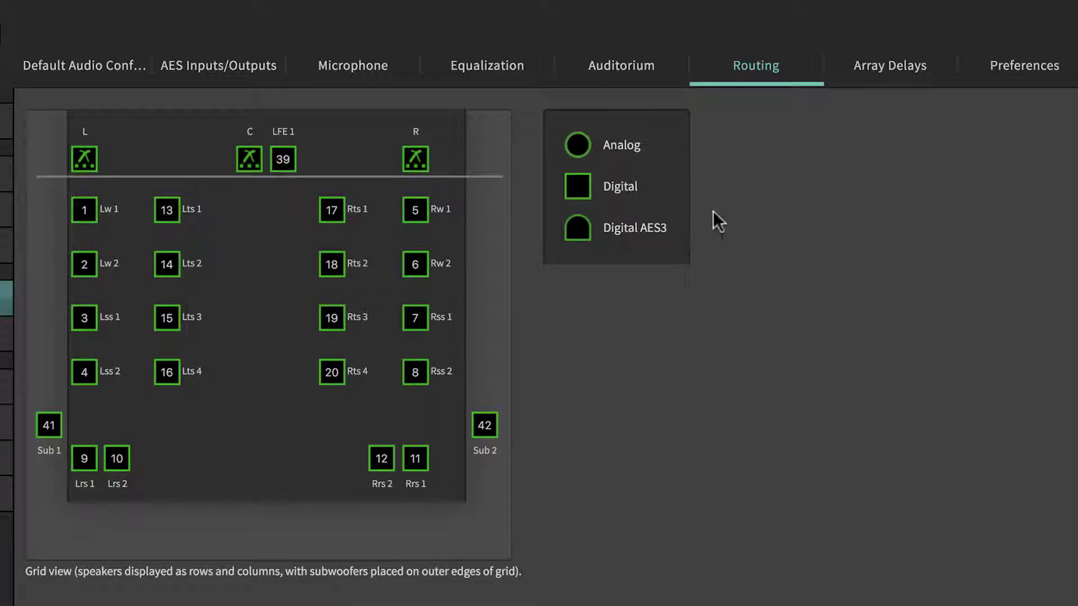
- Show the Array Delays page with all three surround pairs at 6 ms
{"action": "left_click", "coordinate": [870, 85]}
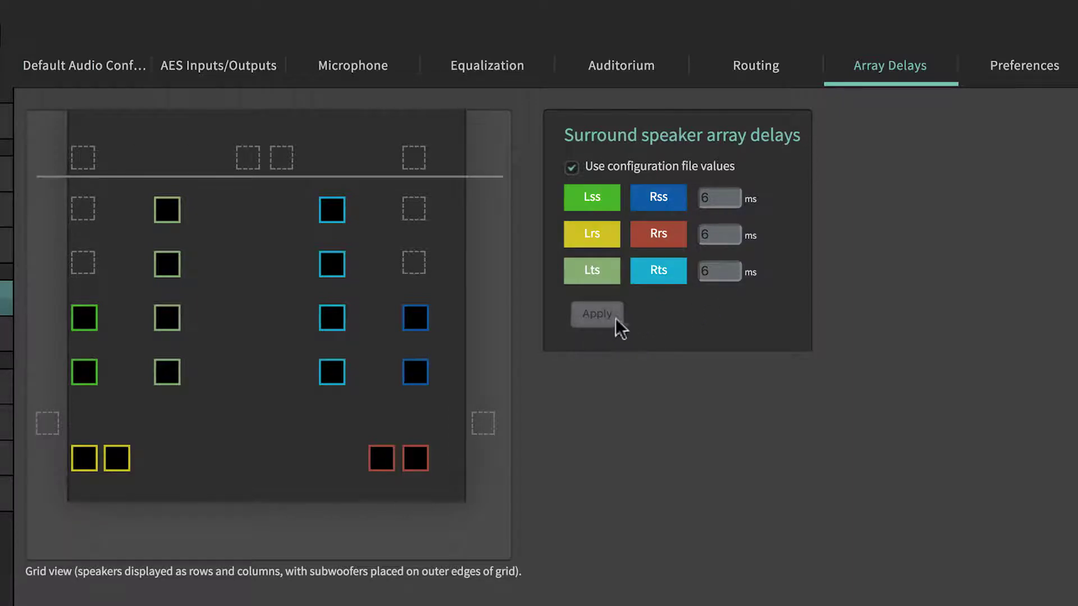
- Show the audio Preferences, with mute fade in and out at 0.2 seconds
{"action": "left_click", "coordinate": [1008, 78]}
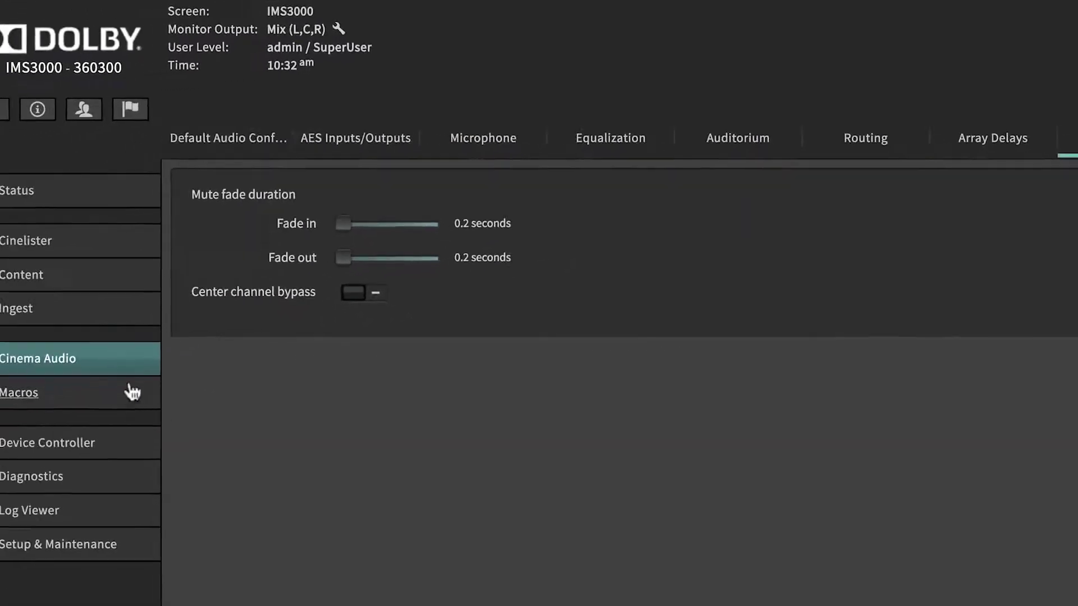
- Review the Audio Aux2 and Audio Digital automation cue macros' actions
{"action": "left_click", "coordinate": [105, 372]}
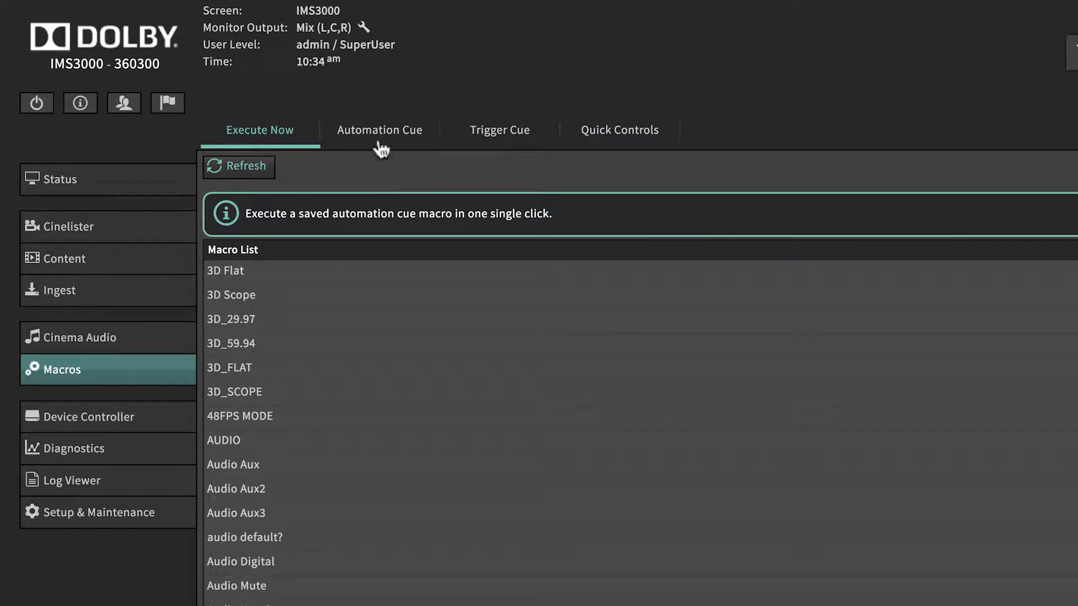
{"action": "left_click", "coordinate": [378, 142]}
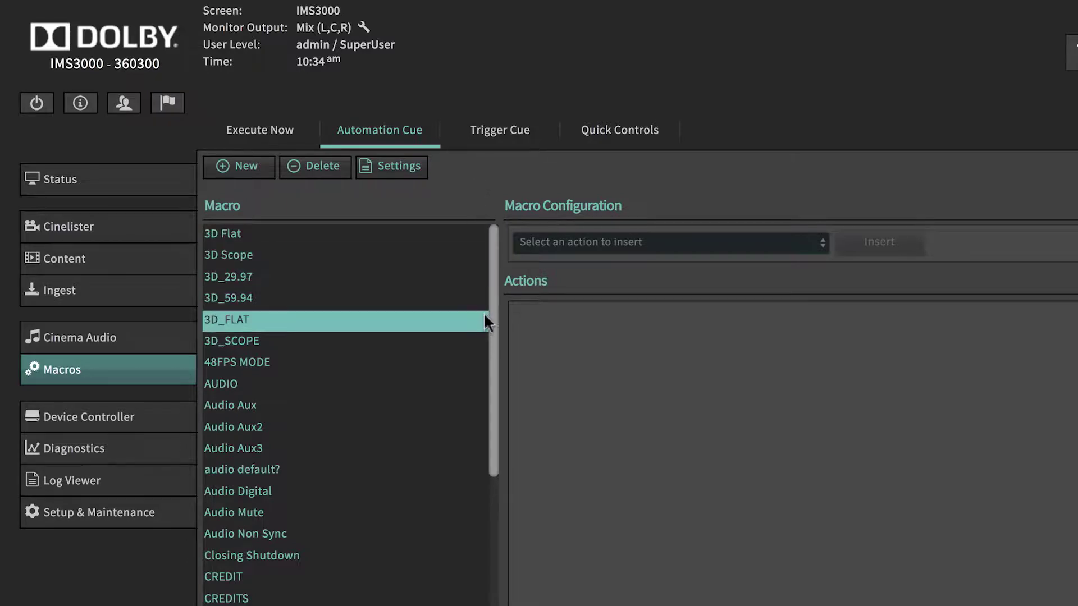
{"action": "left_click", "coordinate": [478, 396]}
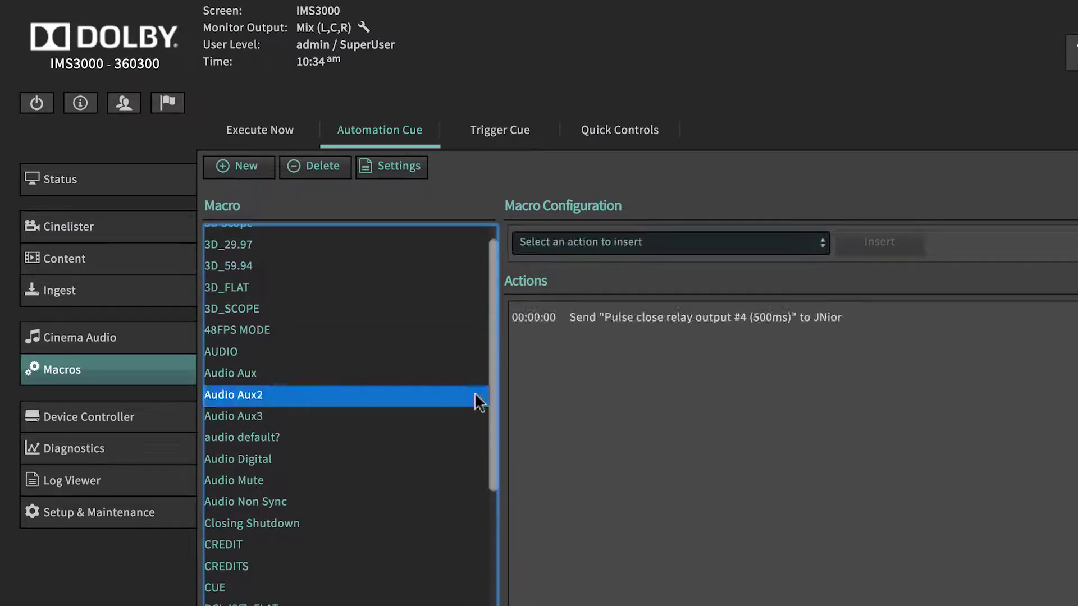
{"action": "left_click", "coordinate": [458, 461]}
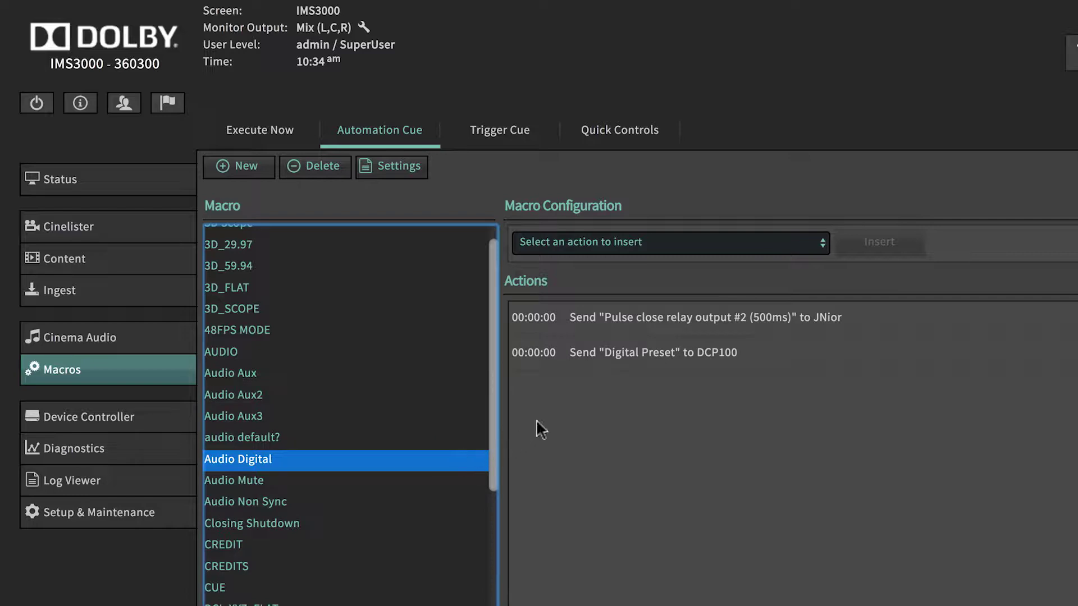
- Check the Fire Alarm trigger cue, then scroll through the Execute Now macro list
{"action": "left_click", "coordinate": [513, 145]}
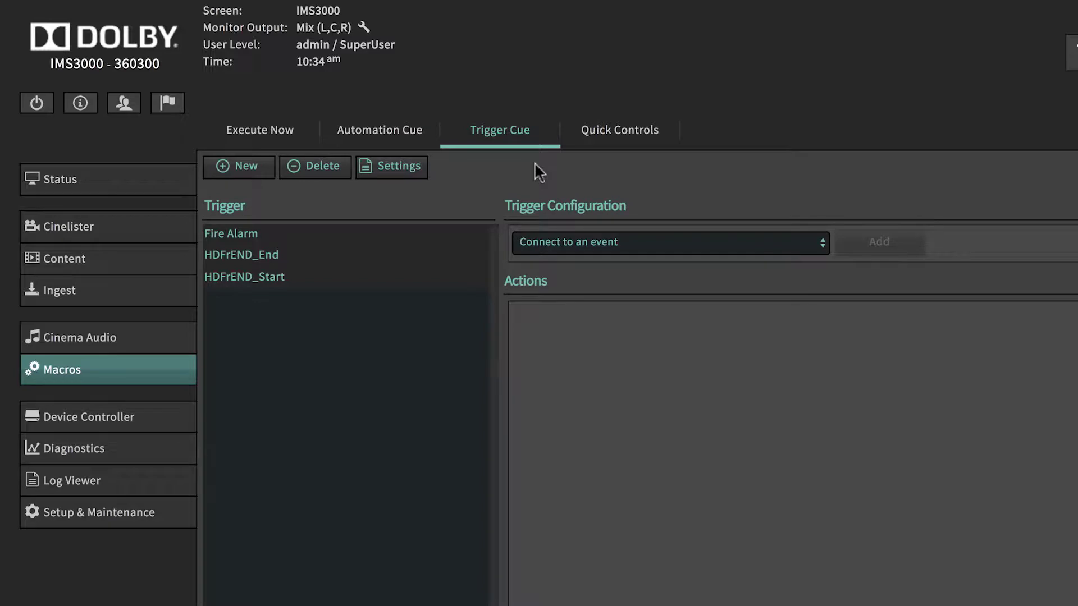
{"action": "left_click", "coordinate": [277, 234]}
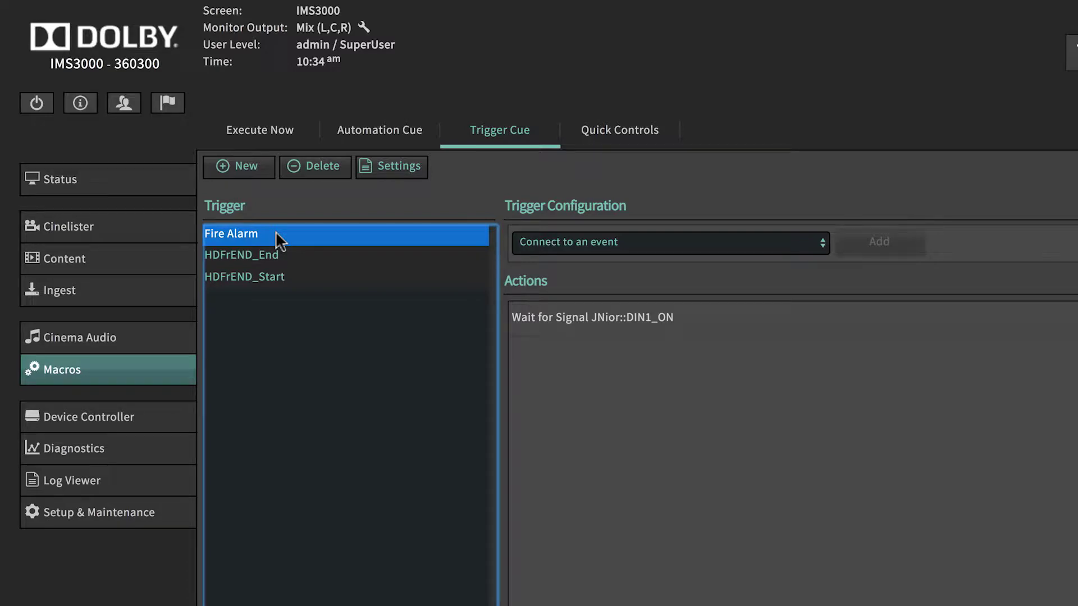
{"action": "left_click", "coordinate": [280, 145]}
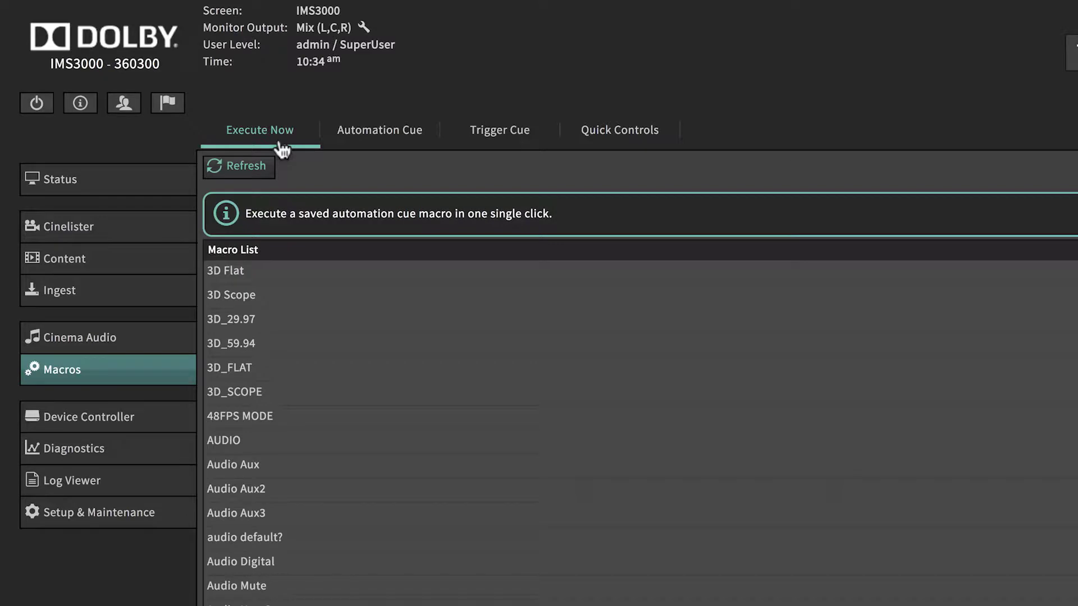
{"action": "scroll", "coordinate": [306, 477], "scroll_direction": "down", "scroll_amount": 3}
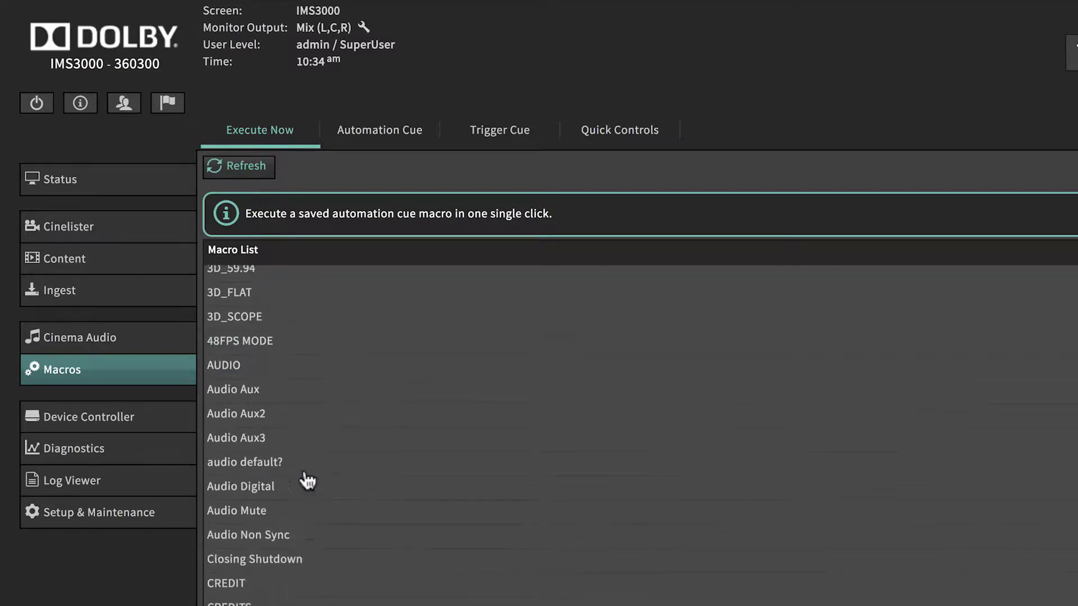
{"action": "scroll", "coordinate": [307, 479], "scroll_direction": "down", "scroll_amount": 5}
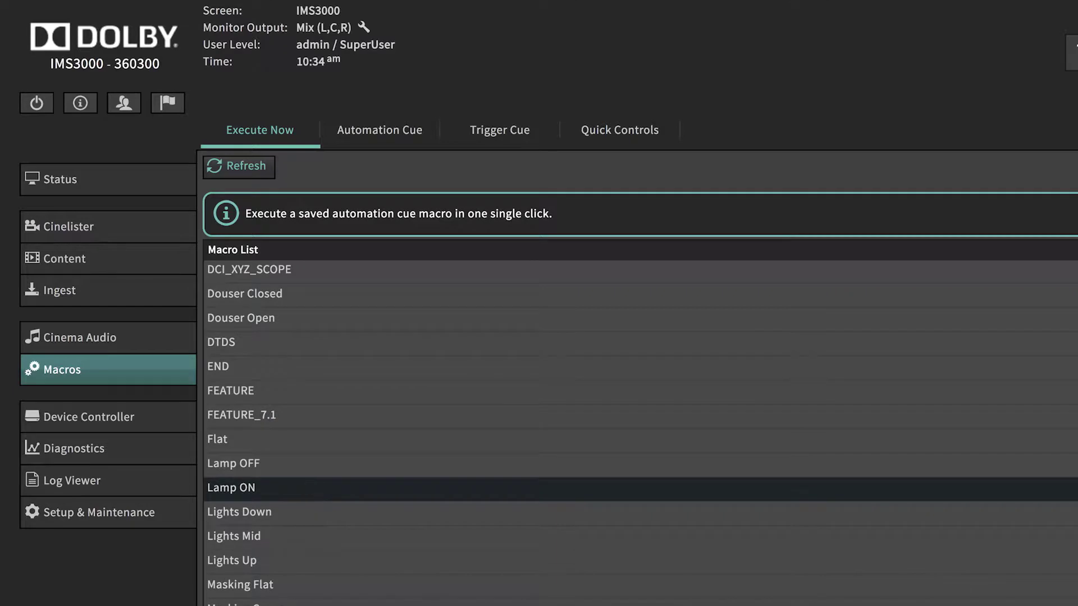
- Add a new Quick Controls section named 'Projector Functions'
{"action": "left_click", "coordinate": [635, 138]}
{"action": "left_click", "coordinate": [283, 169]}
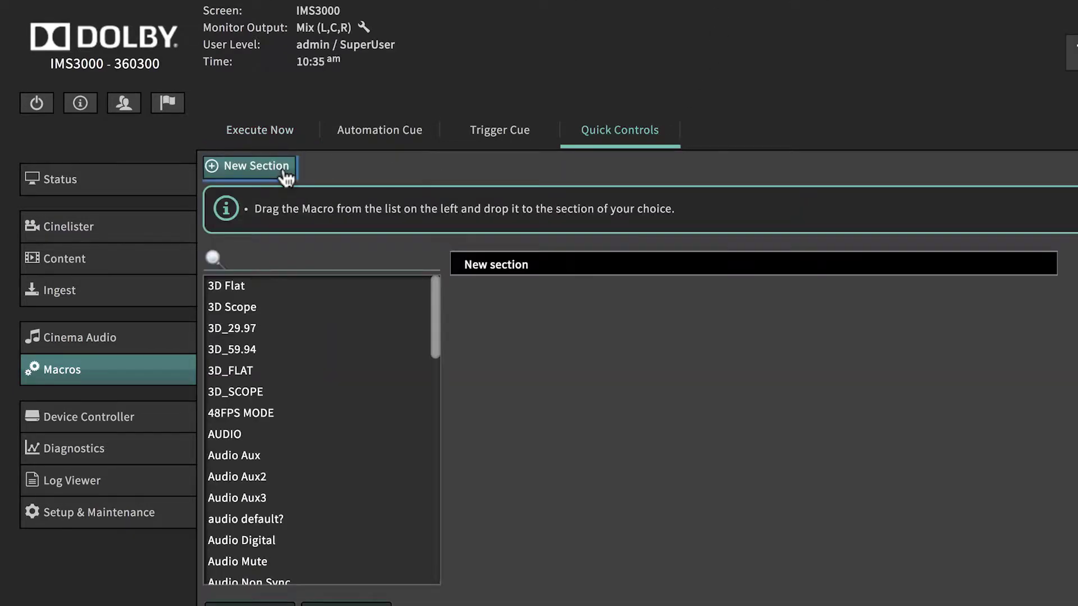
{"action": "double_click", "coordinate": [473, 266]}
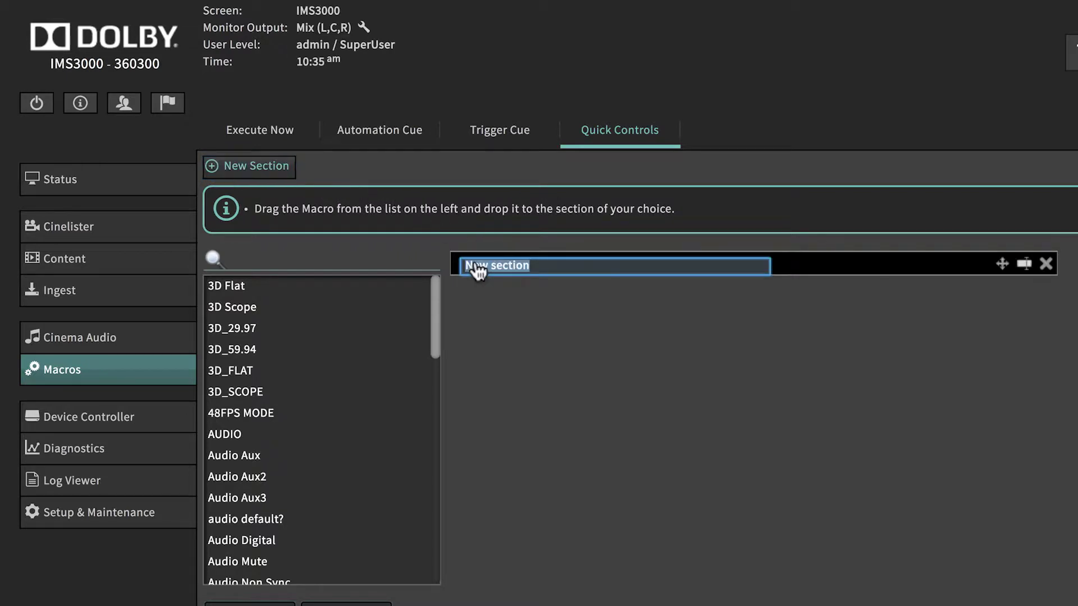
{"action": "type", "text": "Projector Functions"}
{"action": "key", "text": "Return"}
- Put Douser Open and Douser Closed into Projector Functions and save the quick controls
{"action": "left_click_drag", "start_coordinate": [434, 343], "coordinate": [433, 404]}
{"action": "left_click_drag", "start_coordinate": [281, 498], "coordinate": [590, 279]}
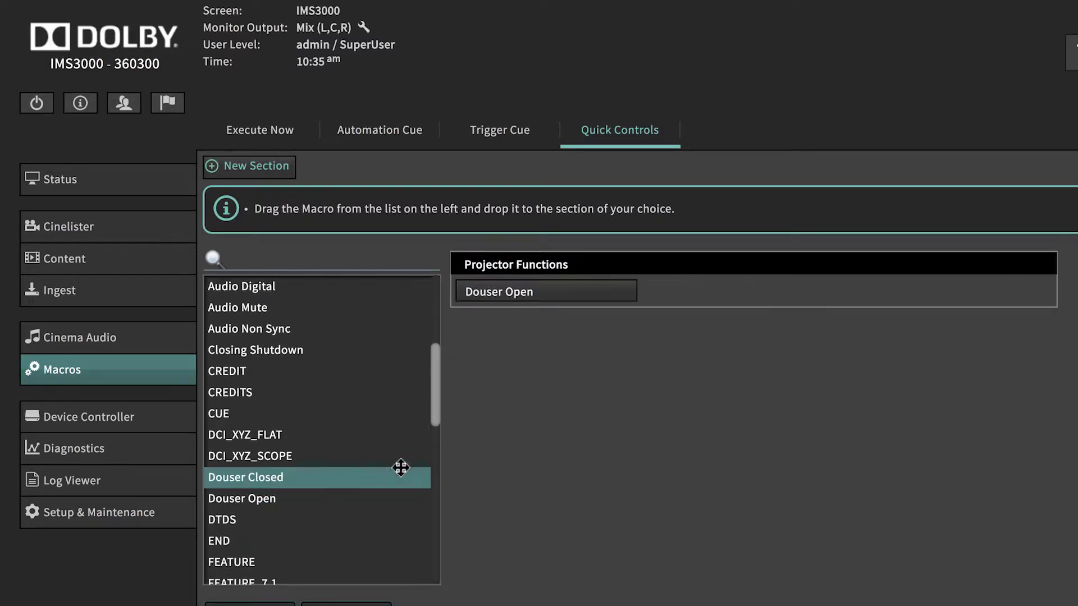
{"action": "left_click_drag", "start_coordinate": [399, 470], "coordinate": [783, 306]}
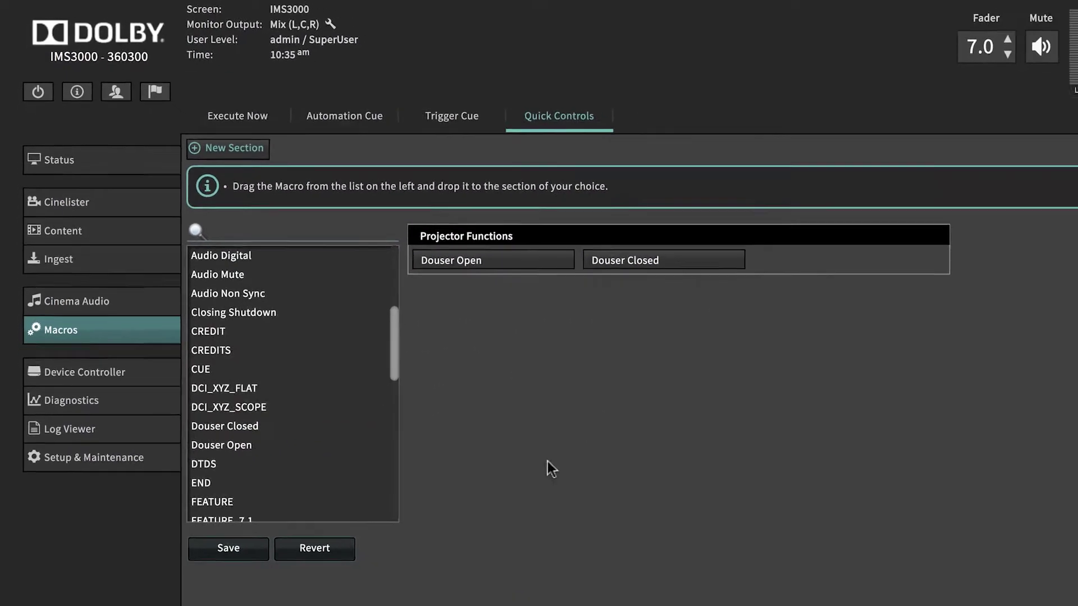
{"action": "left_click", "coordinate": [200, 468]}
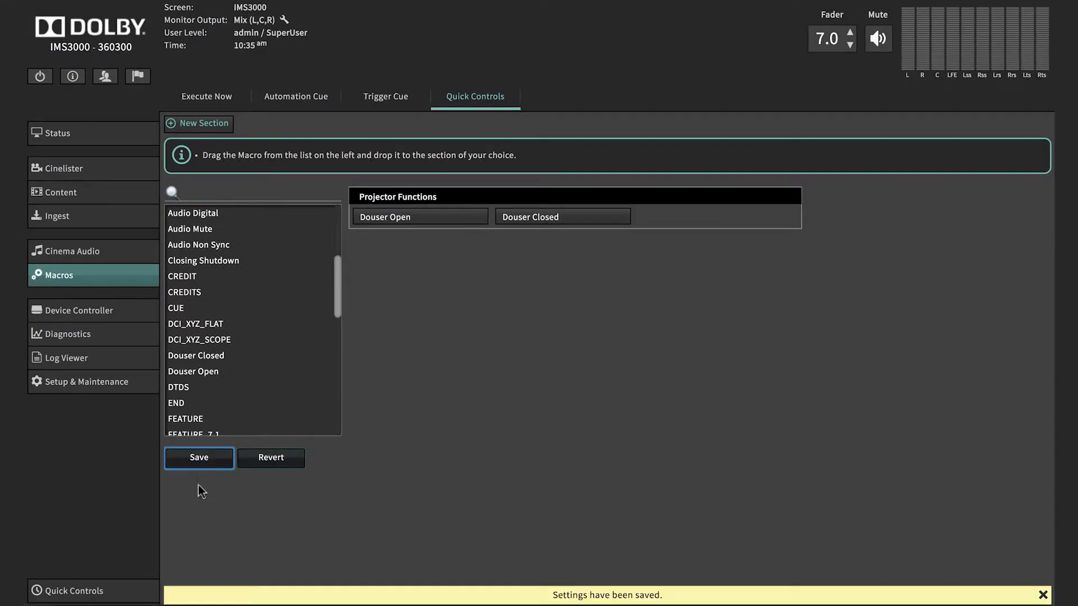